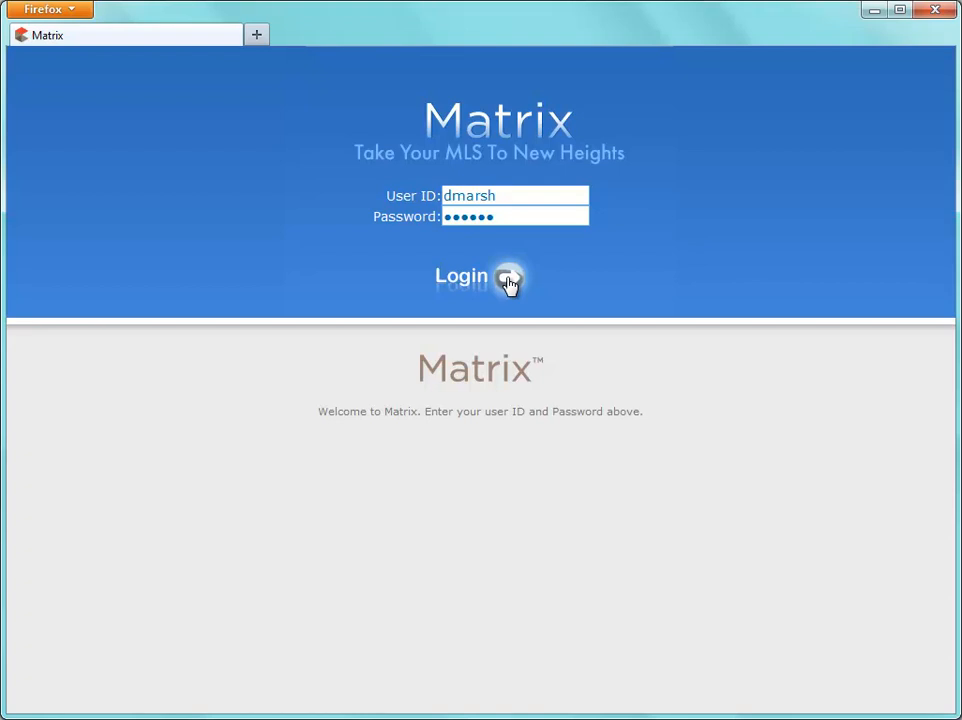
Sign in and open the Residential SF & CN Basic Search criteria page
click(509, 281)
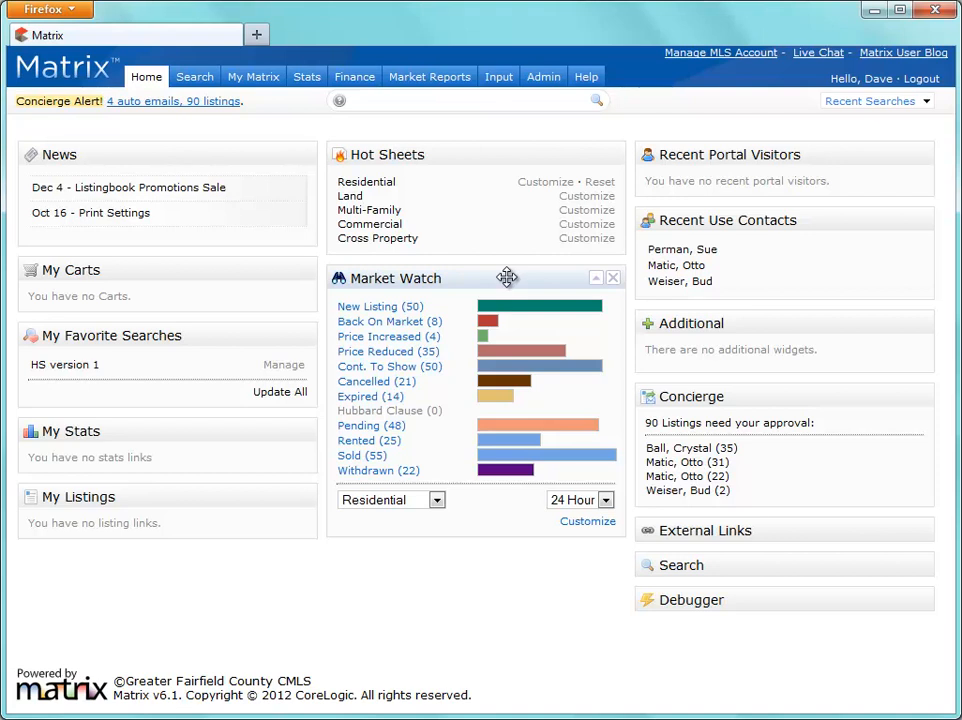
mouse_move(195, 86)
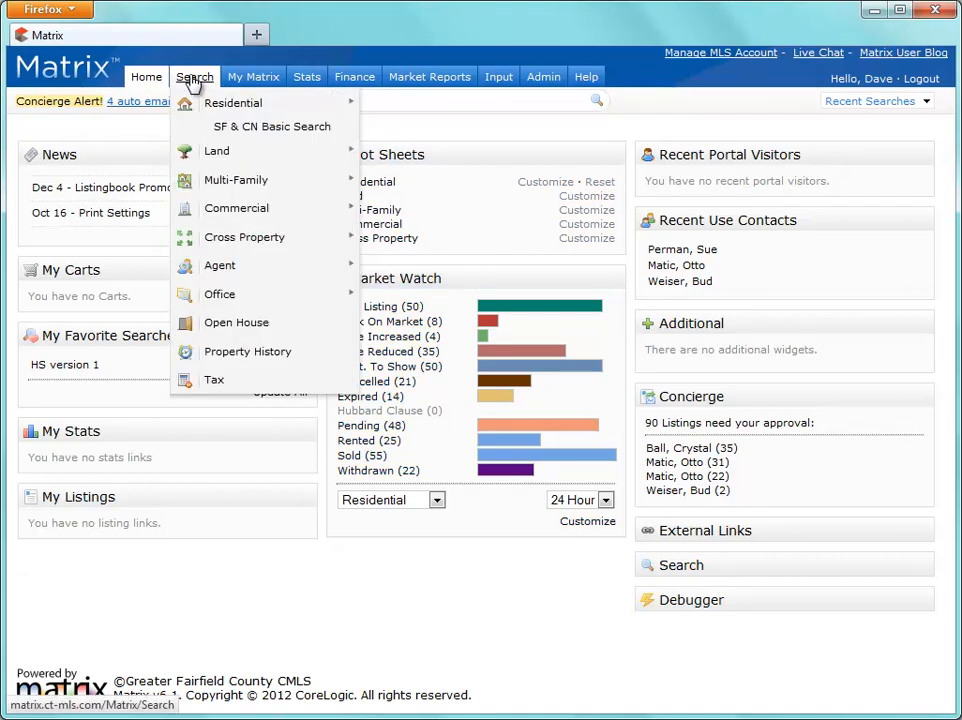
mouse_move(245, 114)
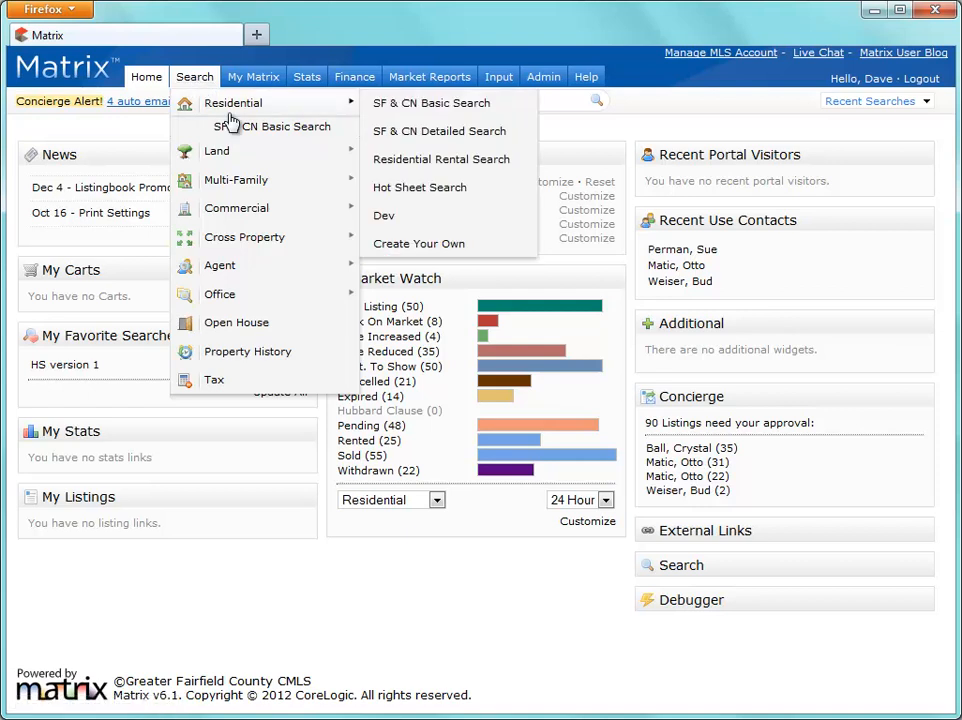
click(393, 106)
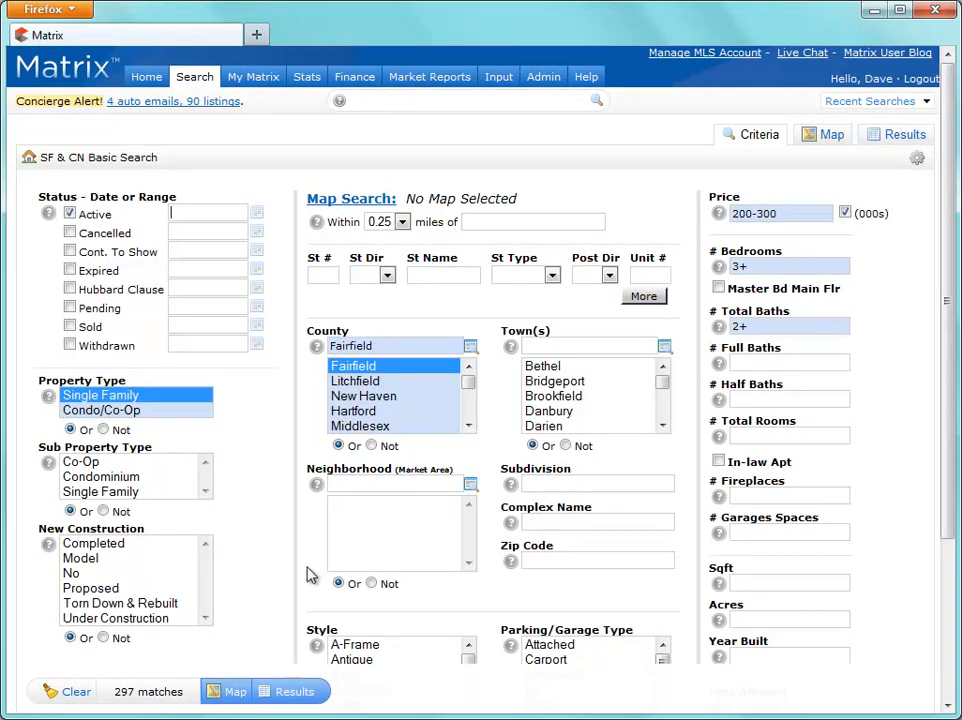
click(278, 692)
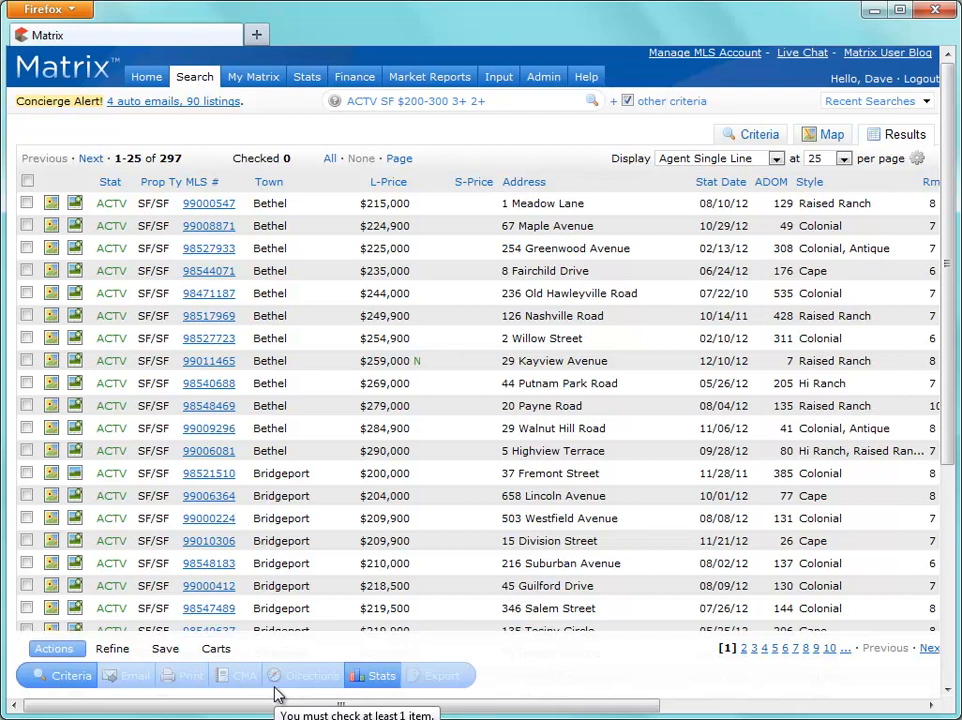
click(27, 563)
click(30, 540)
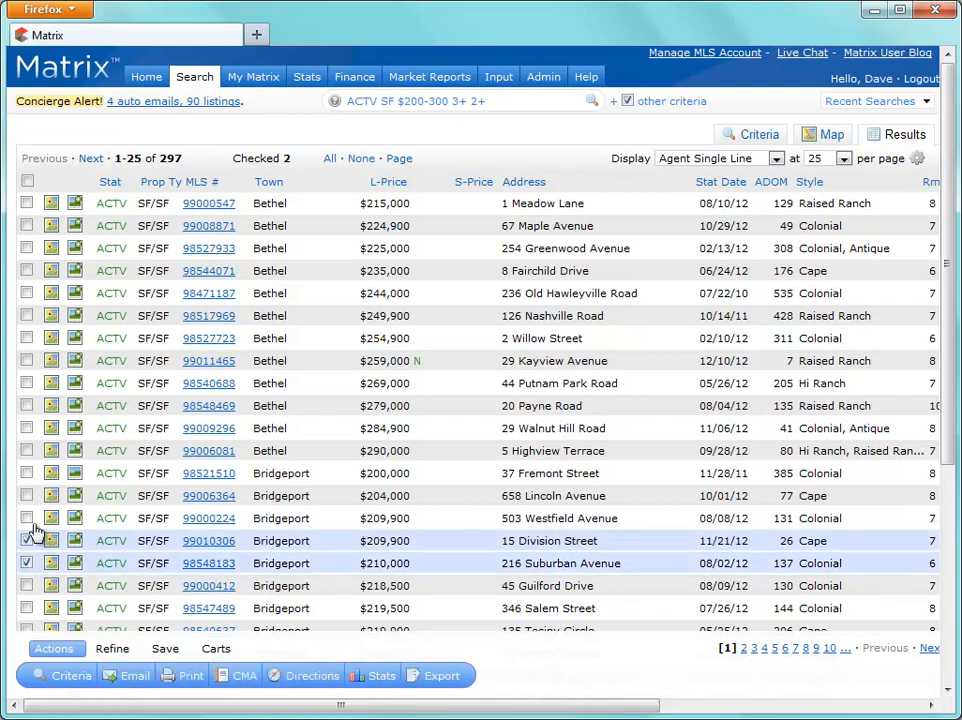
click(29, 519)
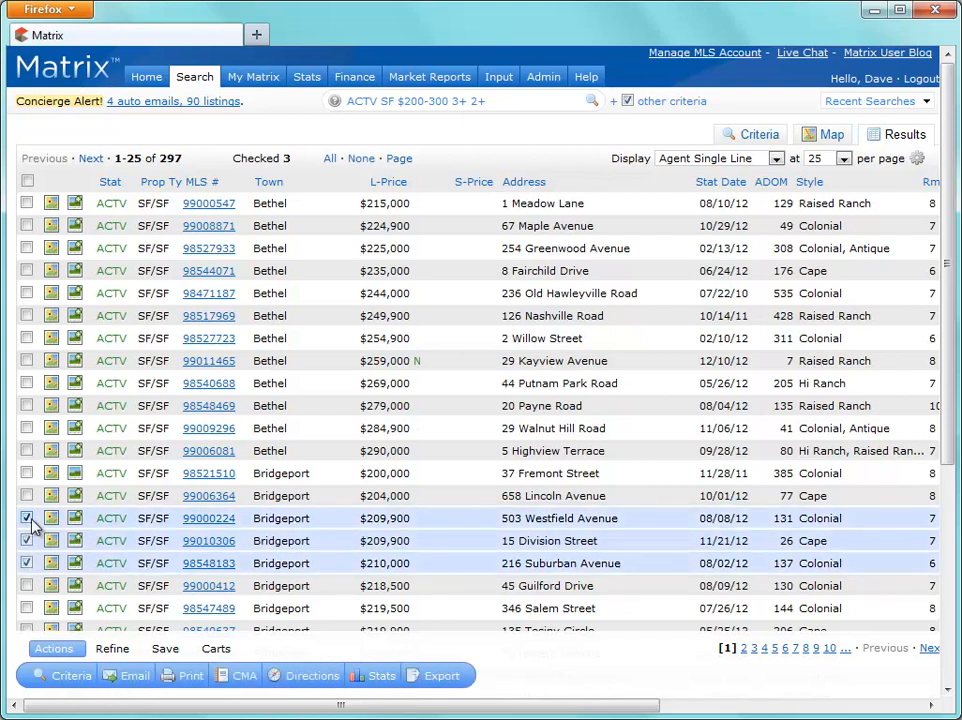
click(208, 649)
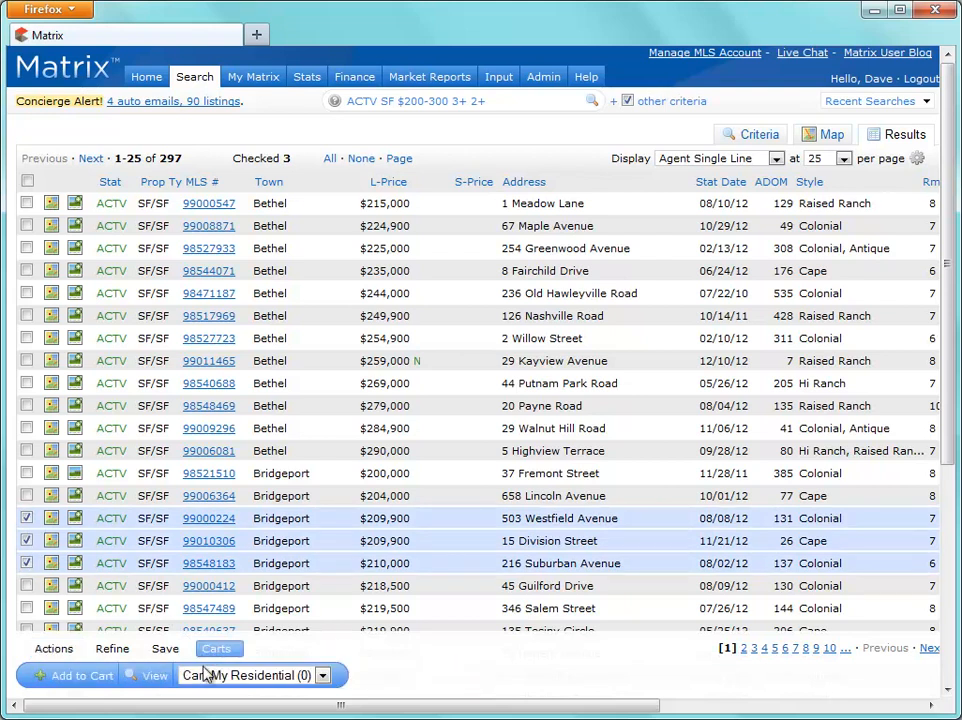
click(207, 677)
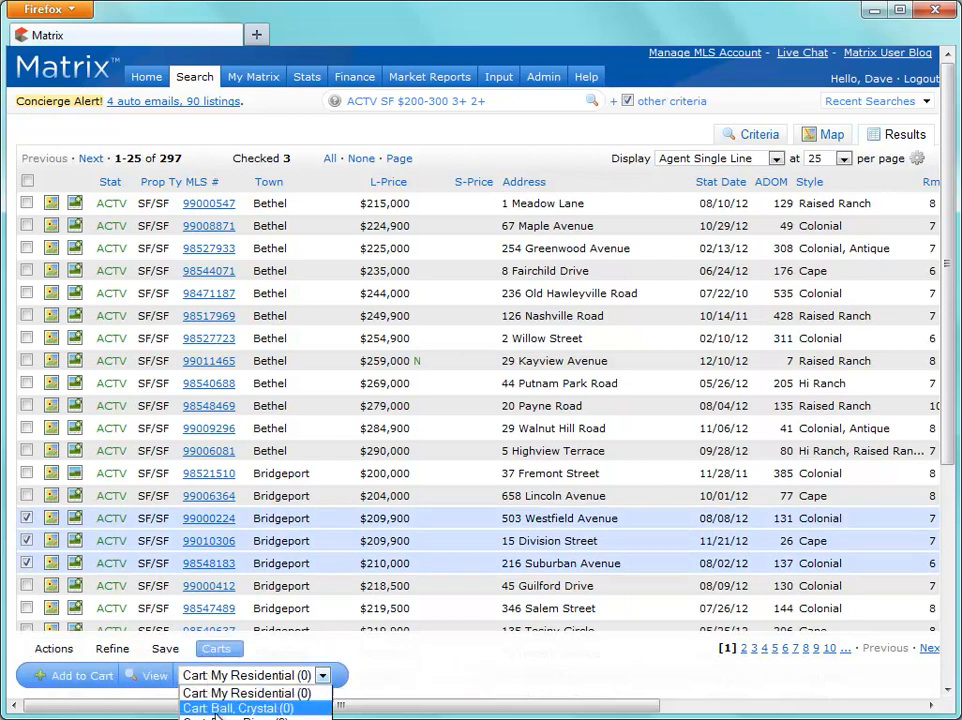
click(220, 719)
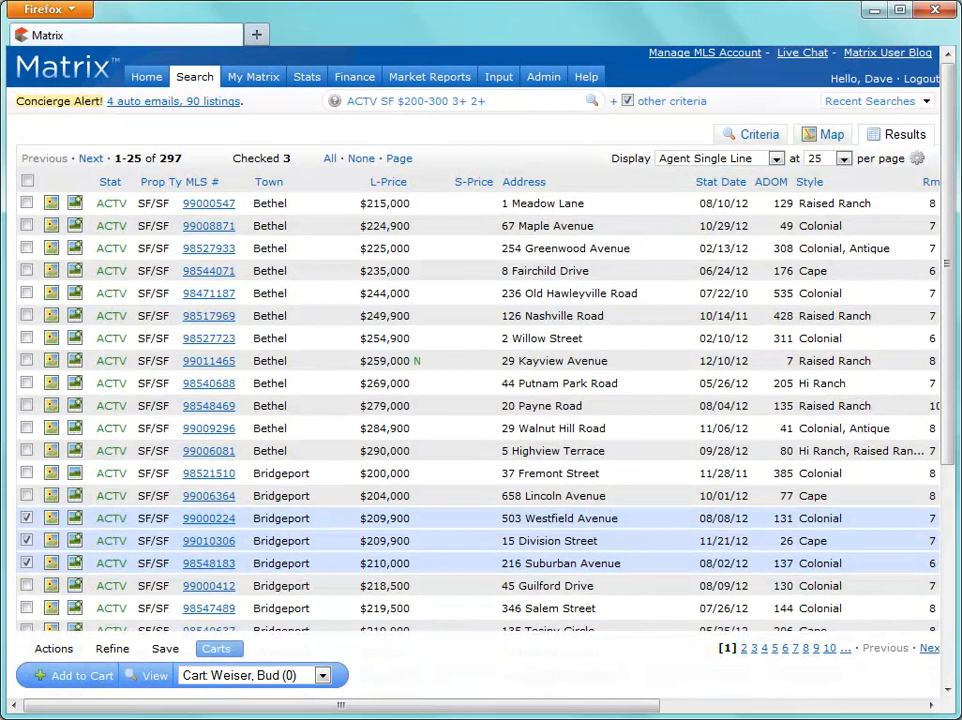
click(96, 677)
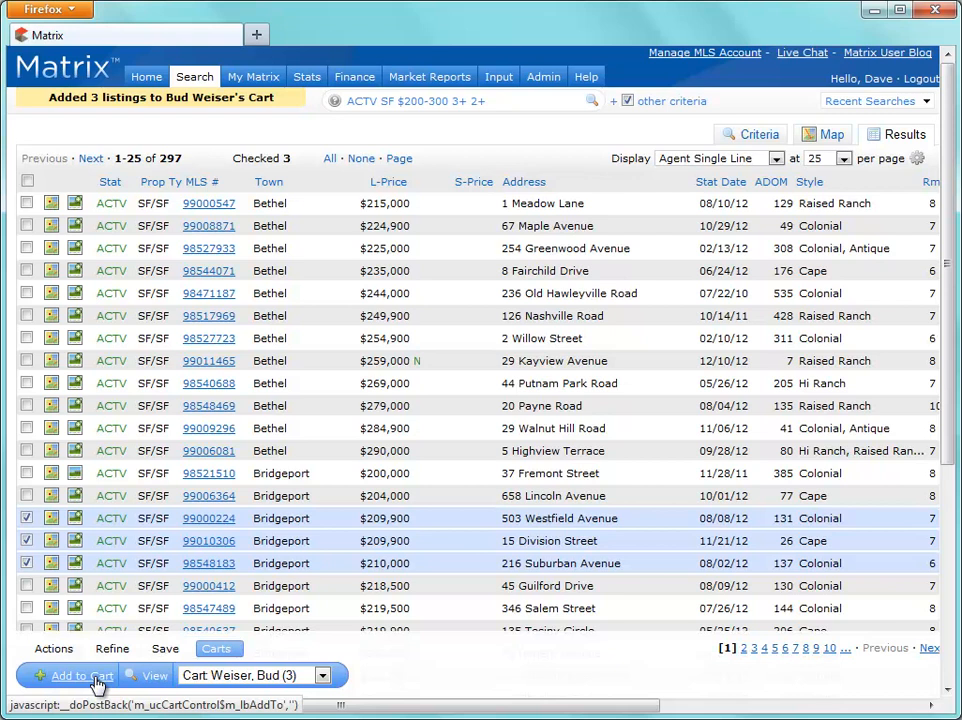
click(150, 676)
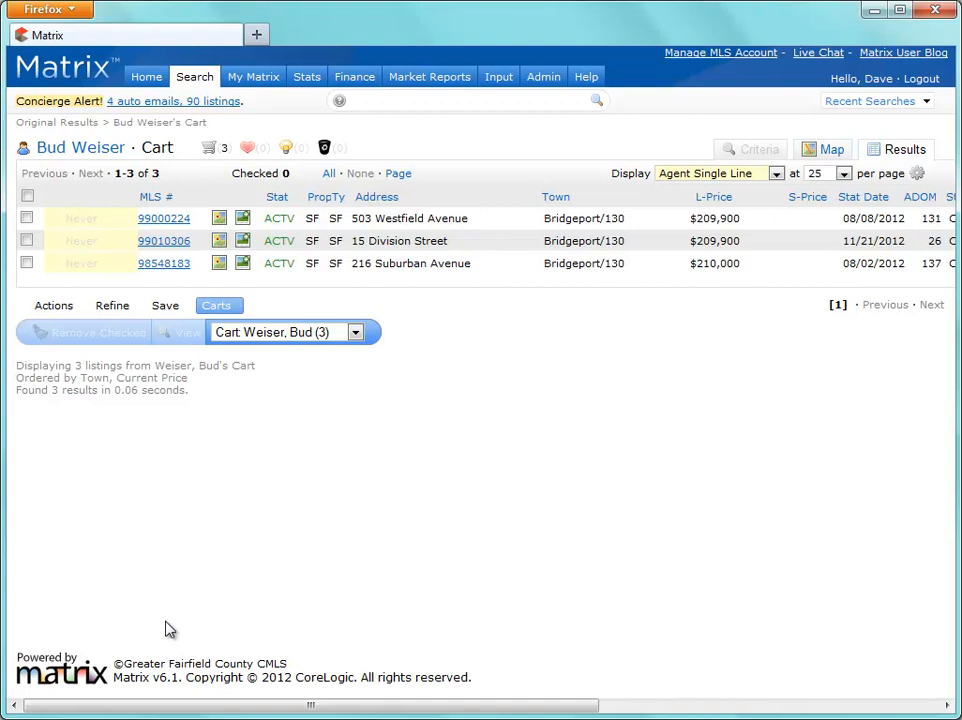
click(57, 306)
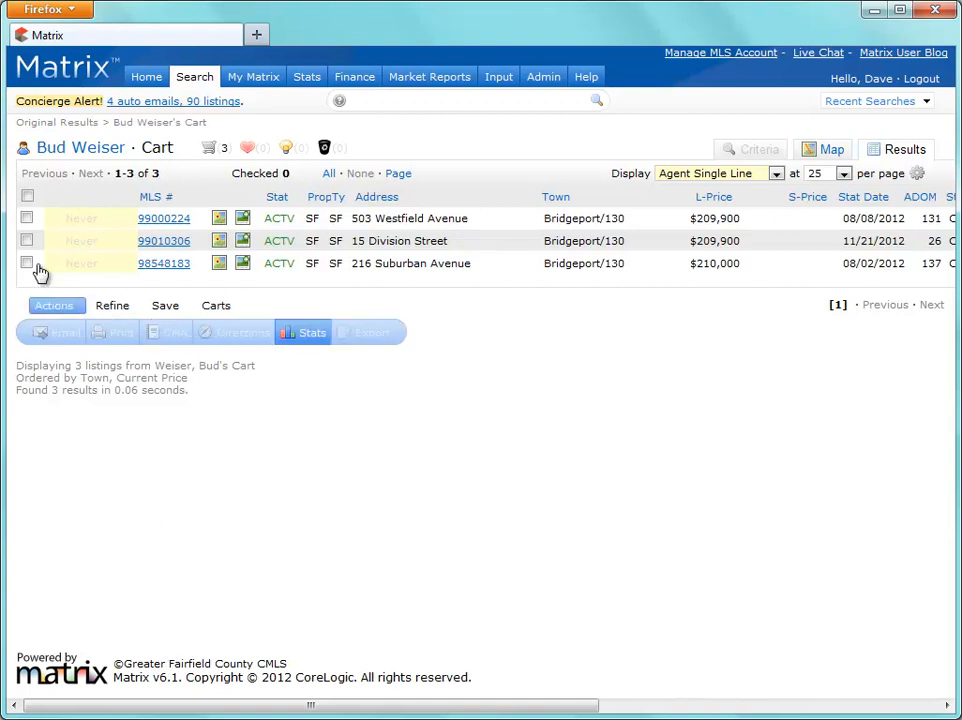
click(27, 263)
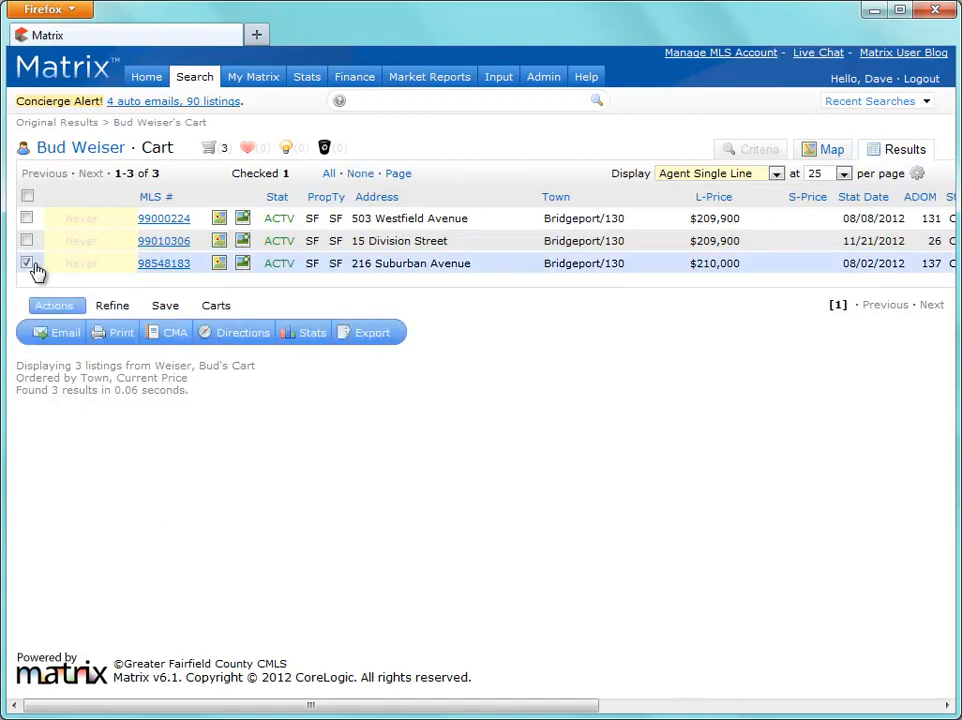
click(28, 263)
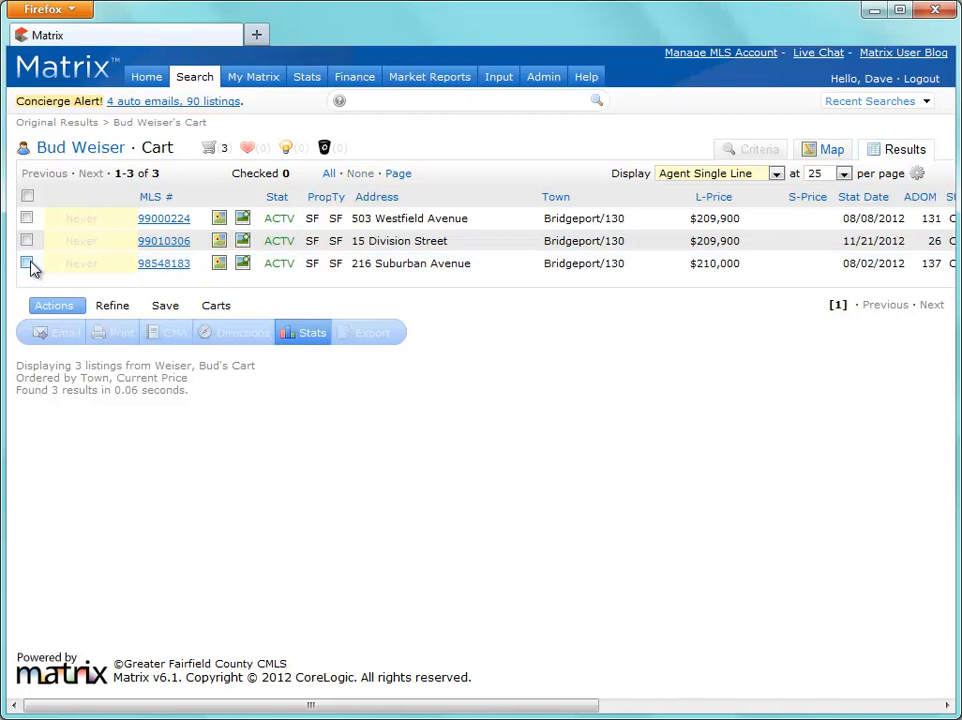
click(164, 308)
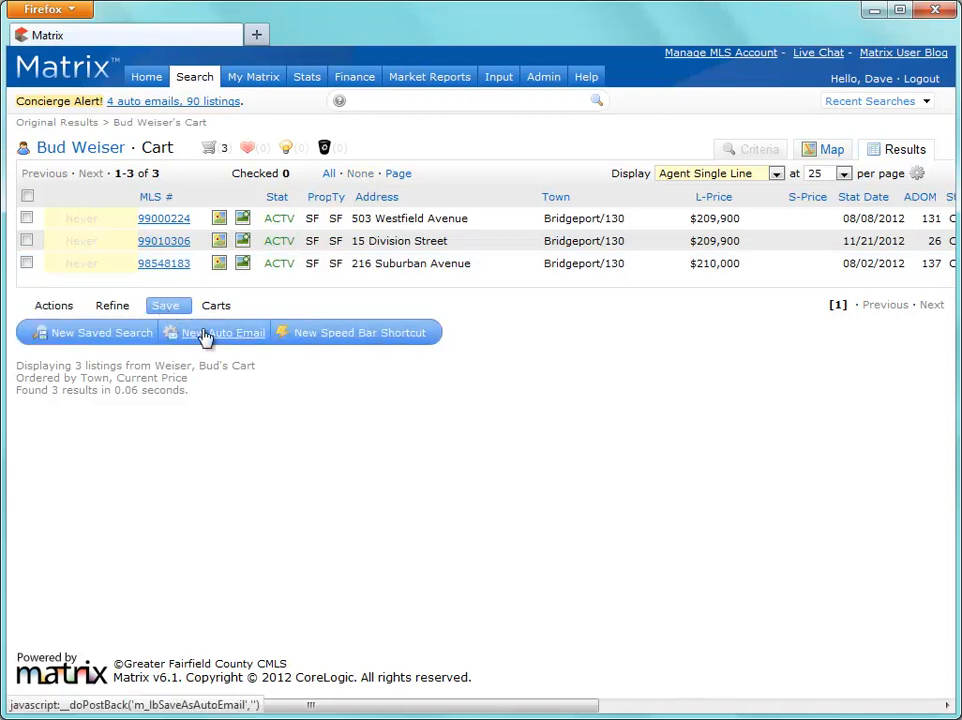
click(205, 335)
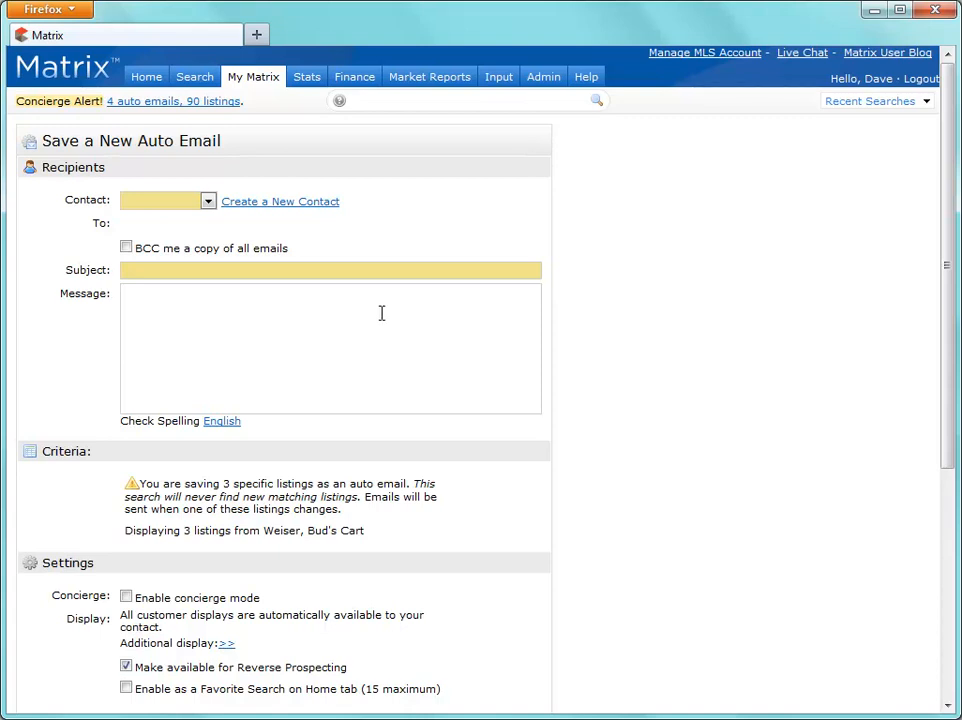
drag(945, 308, 950, 538)
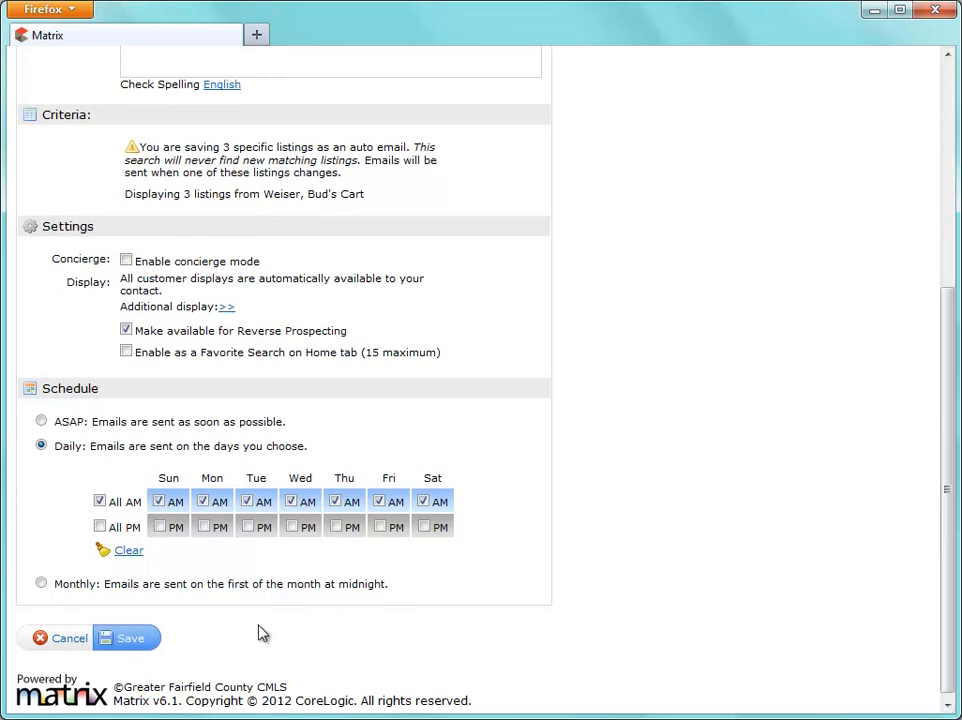
click(62, 638)
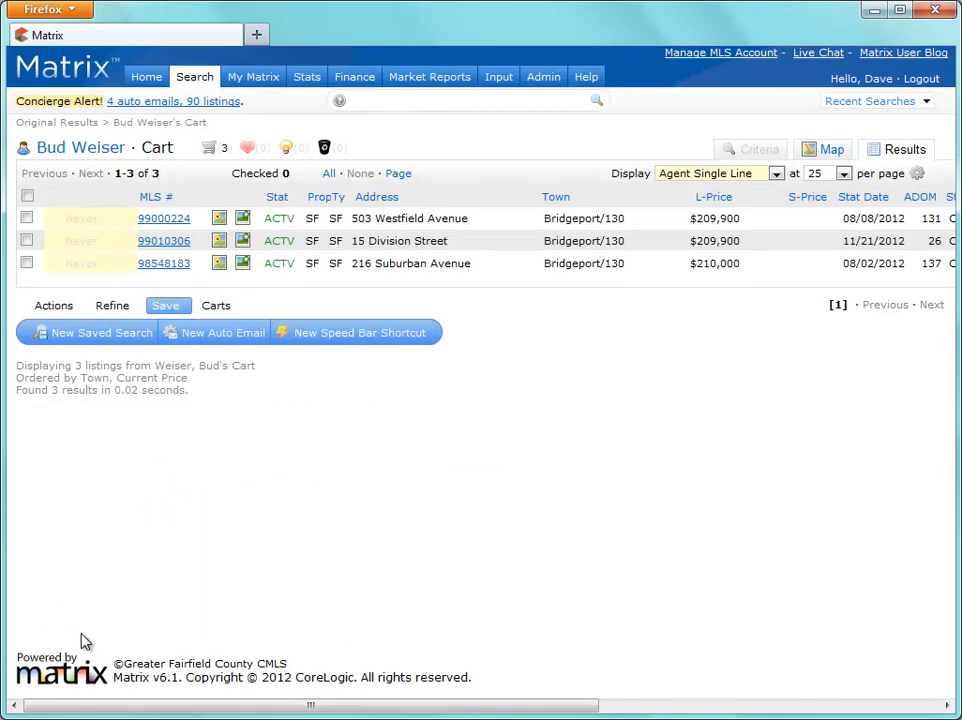
click(87, 130)
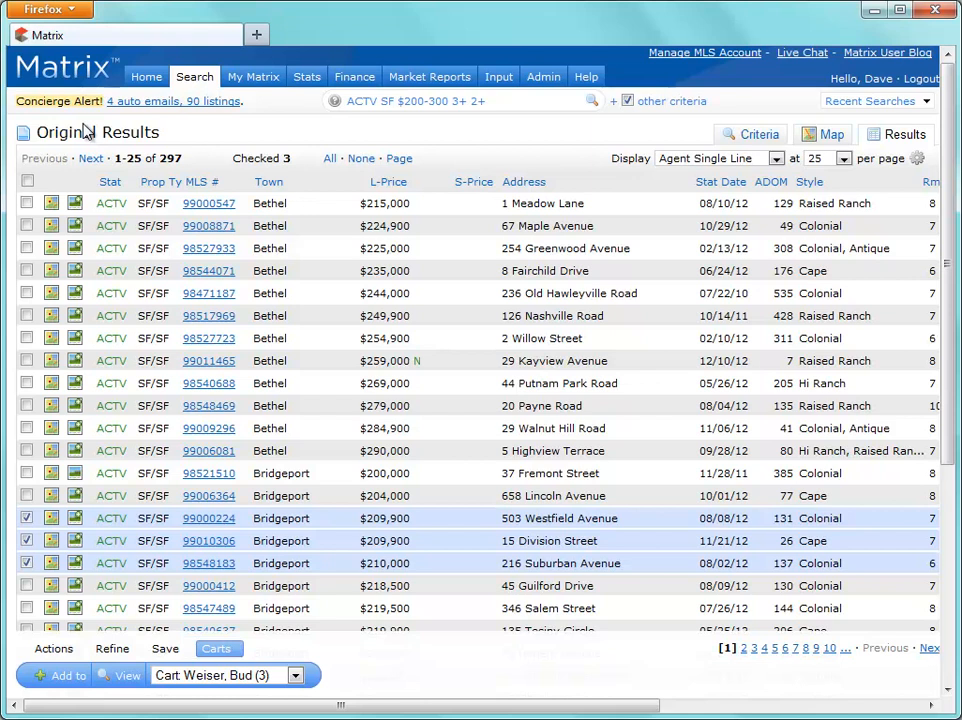
click(360, 160)
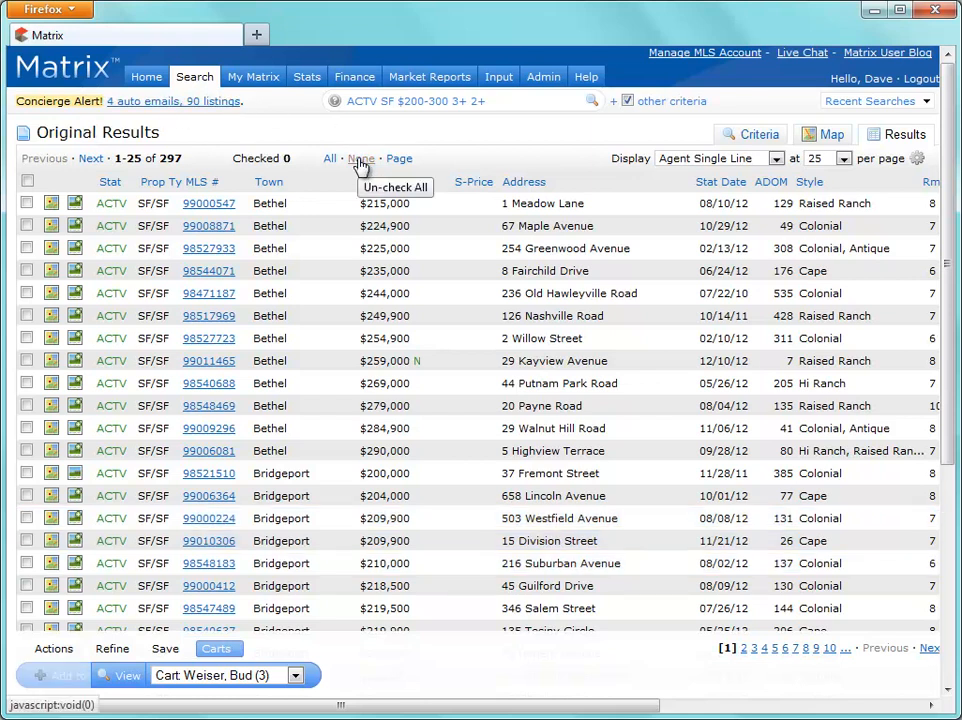
click(27, 203)
click(27, 226)
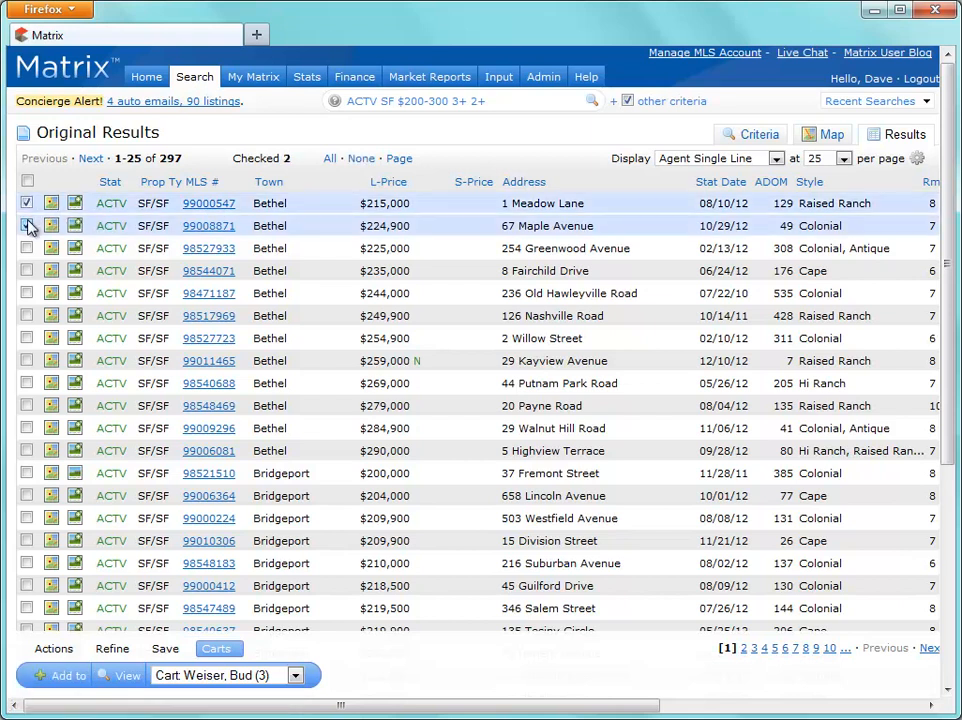
click(27, 338)
click(27, 361)
click(27, 383)
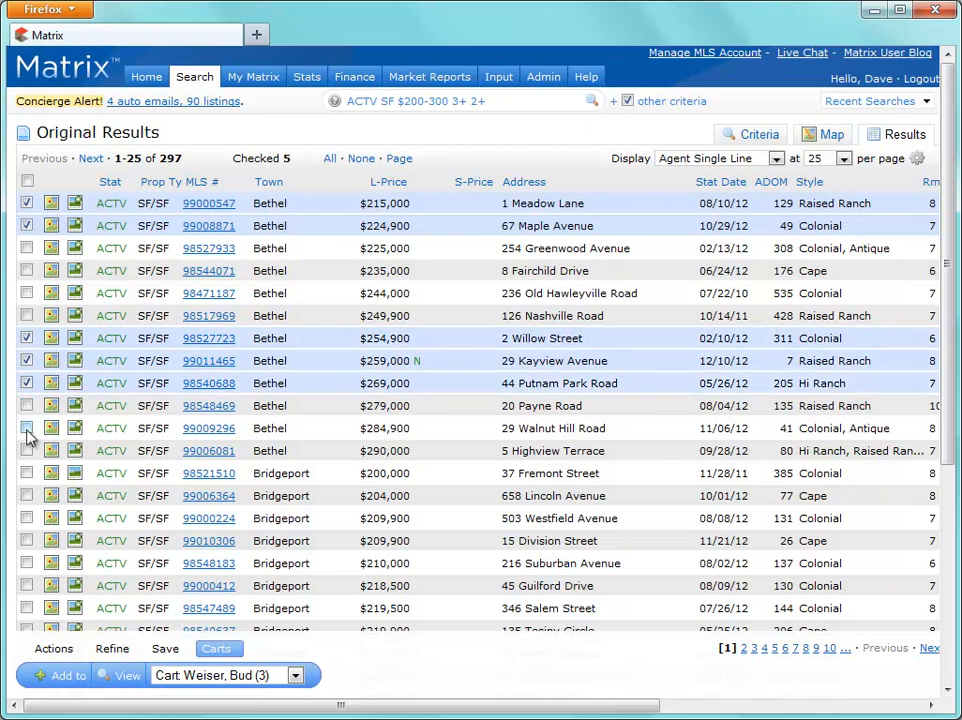
click(27, 451)
click(27, 474)
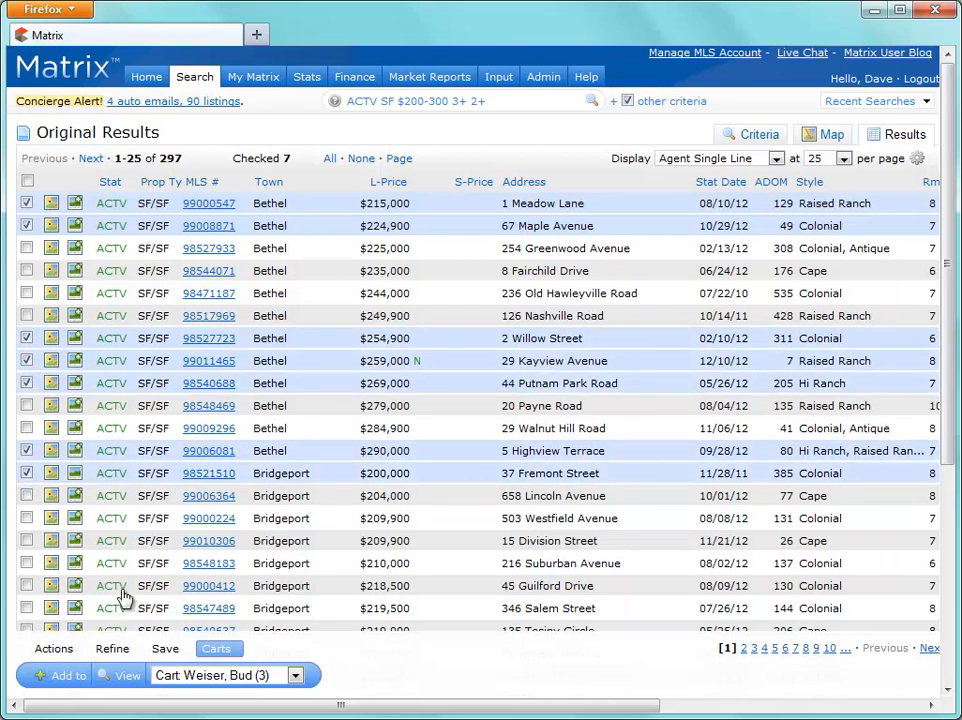
Add the seven checked listings to the second contact's cart and view that cart
click(195, 680)
click(172, 706)
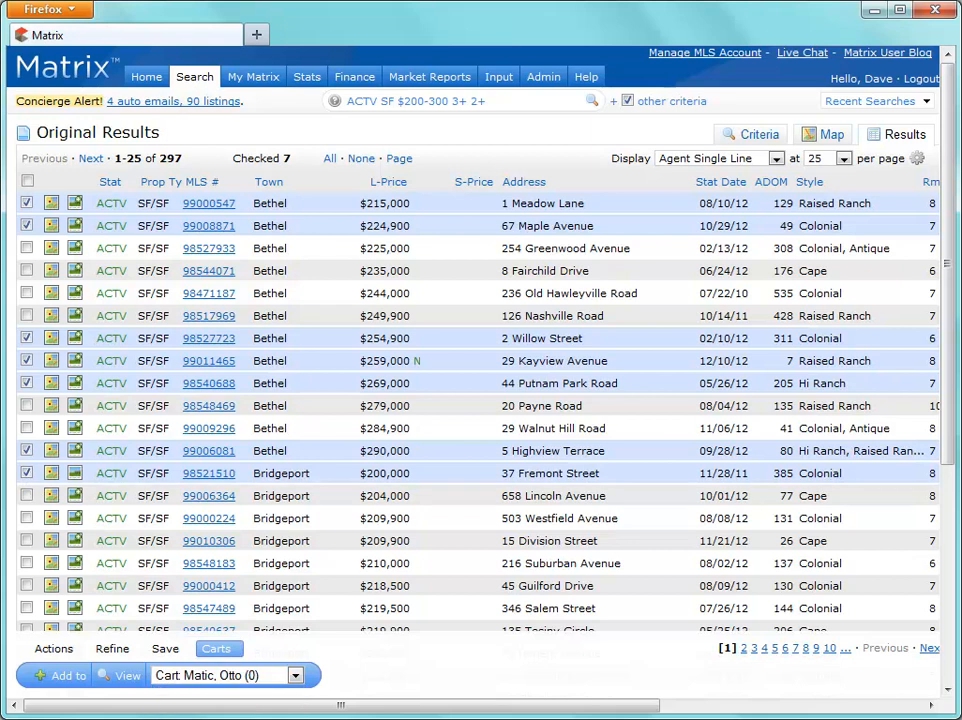
click(66, 677)
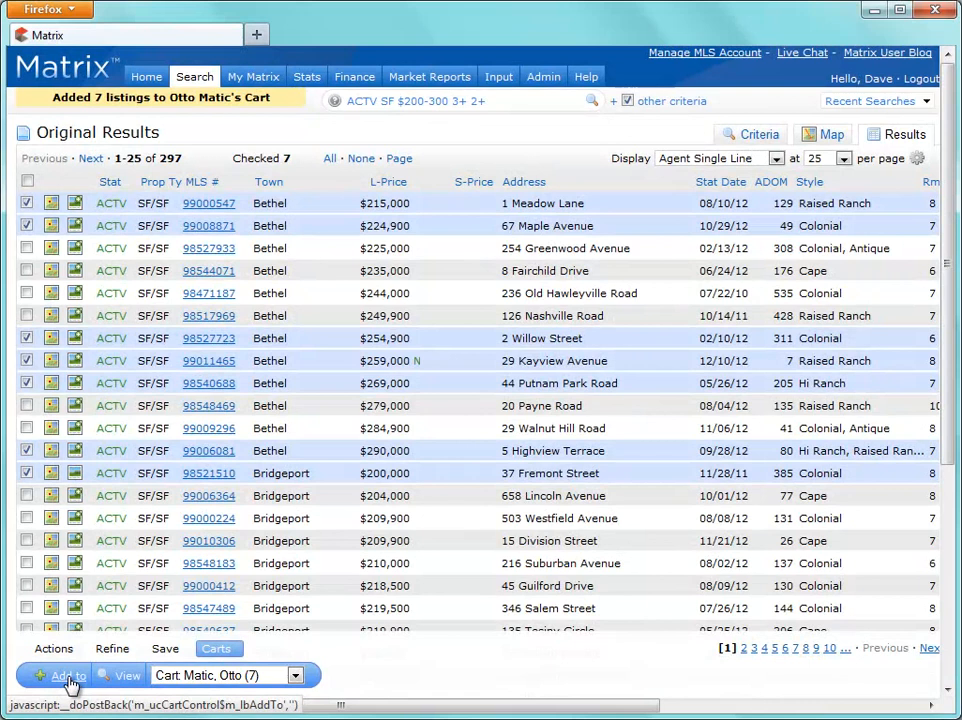
click(130, 678)
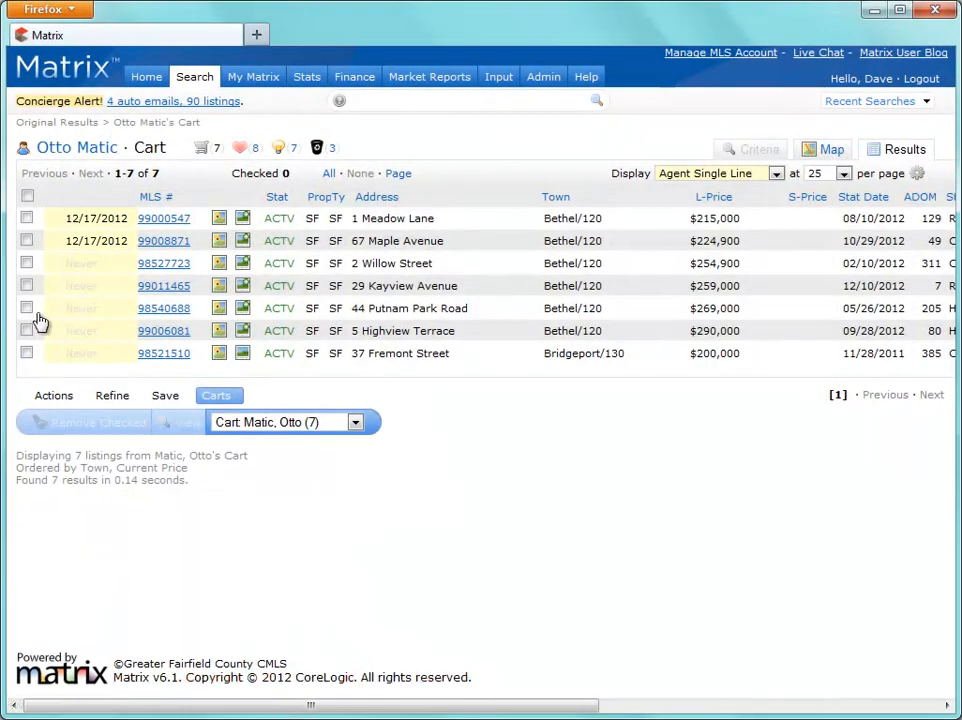
click(27, 219)
click(26, 240)
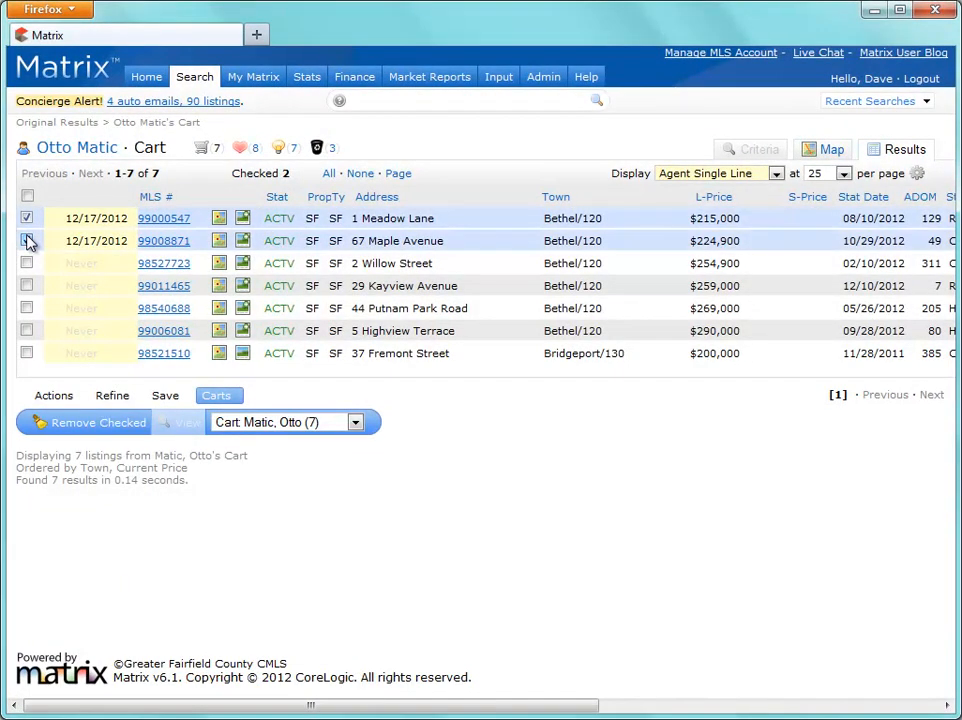
click(84, 422)
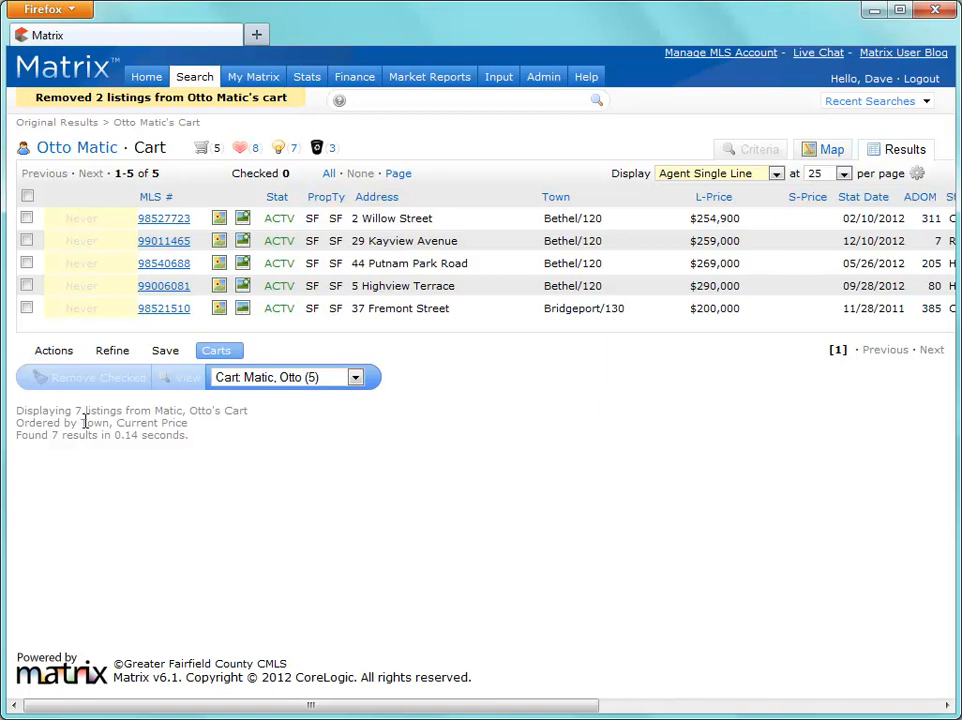
click(38, 125)
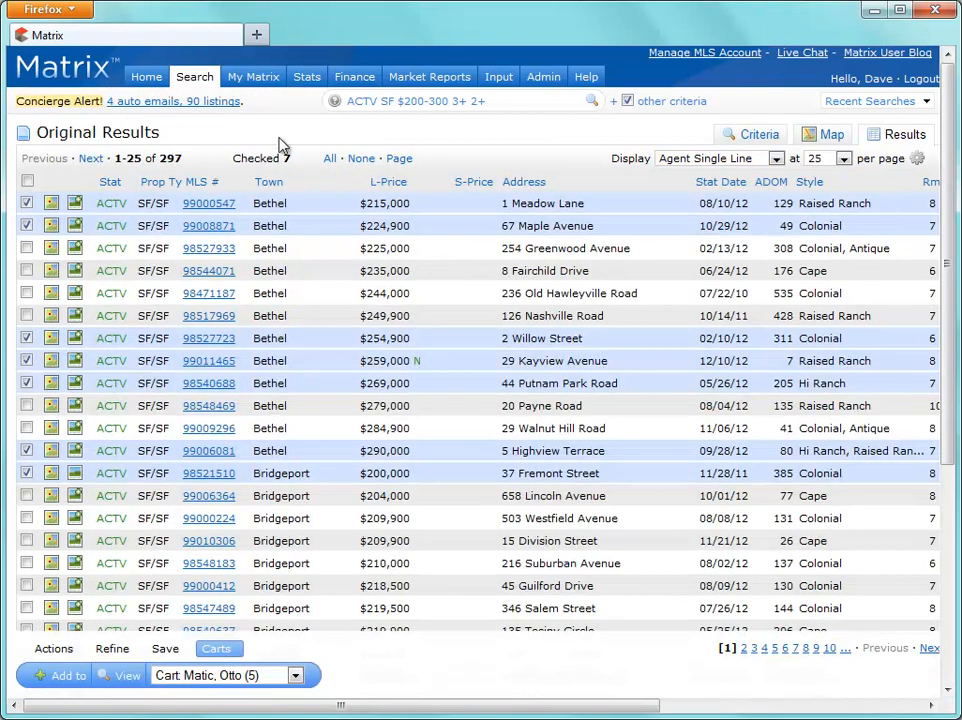
click(356, 159)
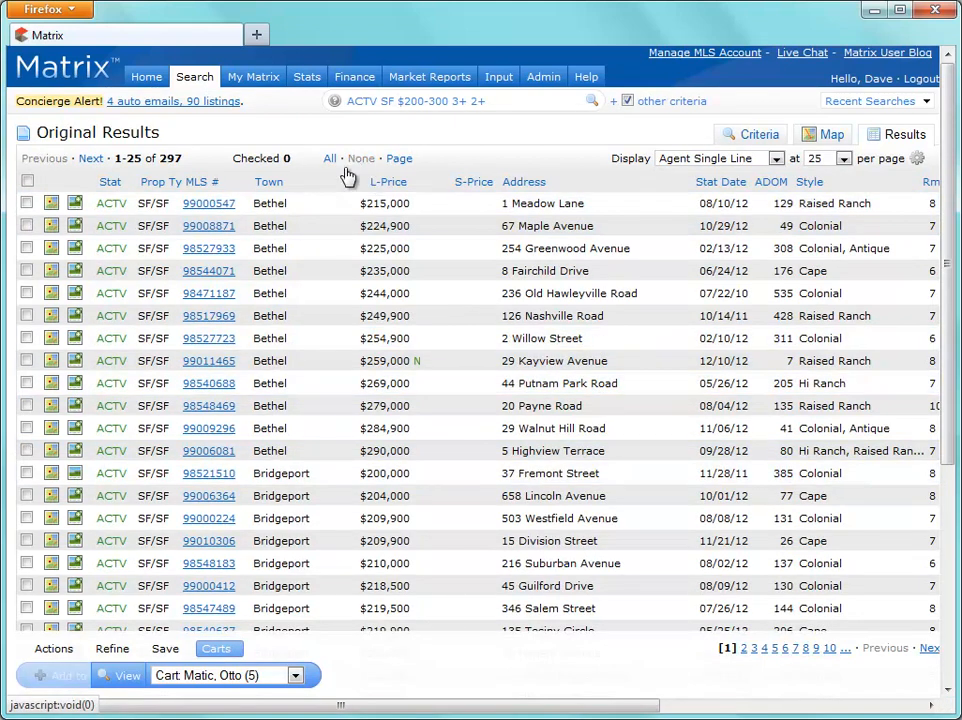
click(26, 428)
click(26, 406)
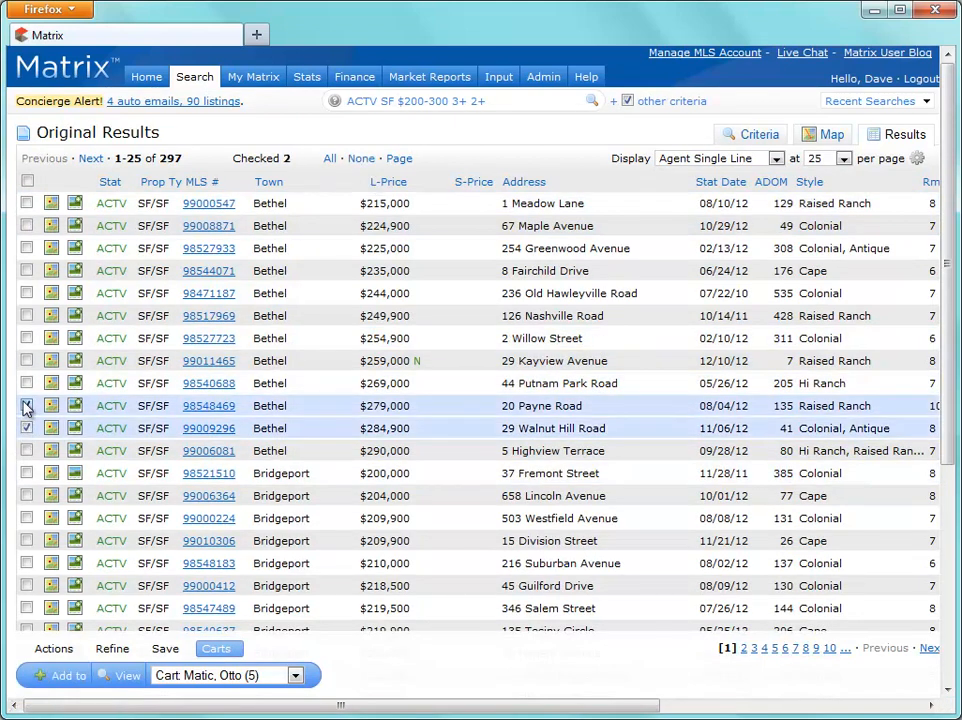
click(26, 383)
click(26, 361)
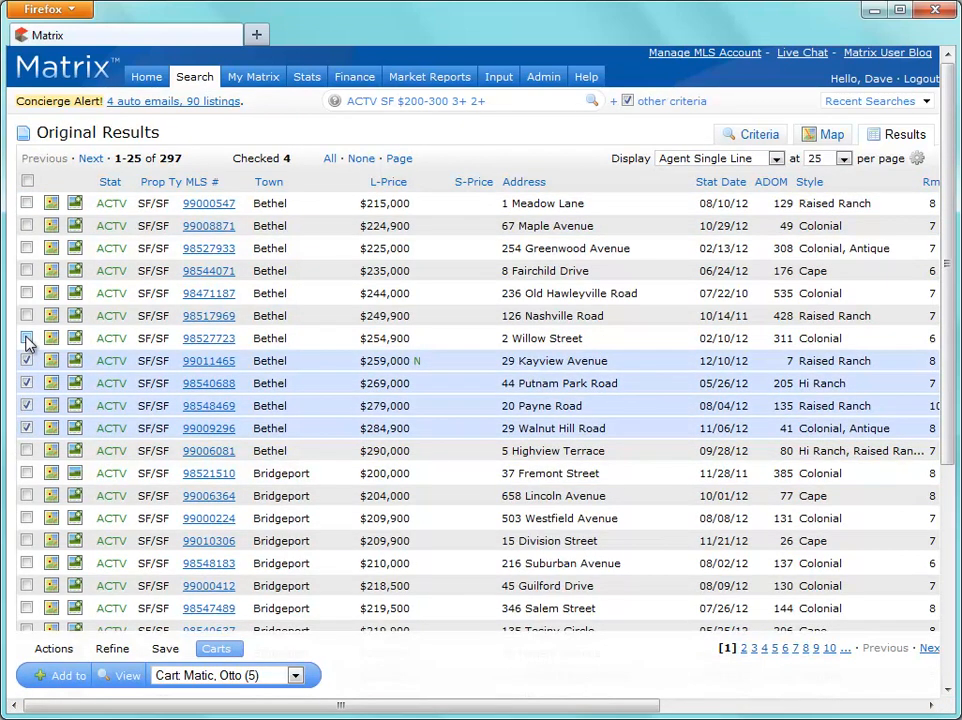
click(26, 338)
click(198, 675)
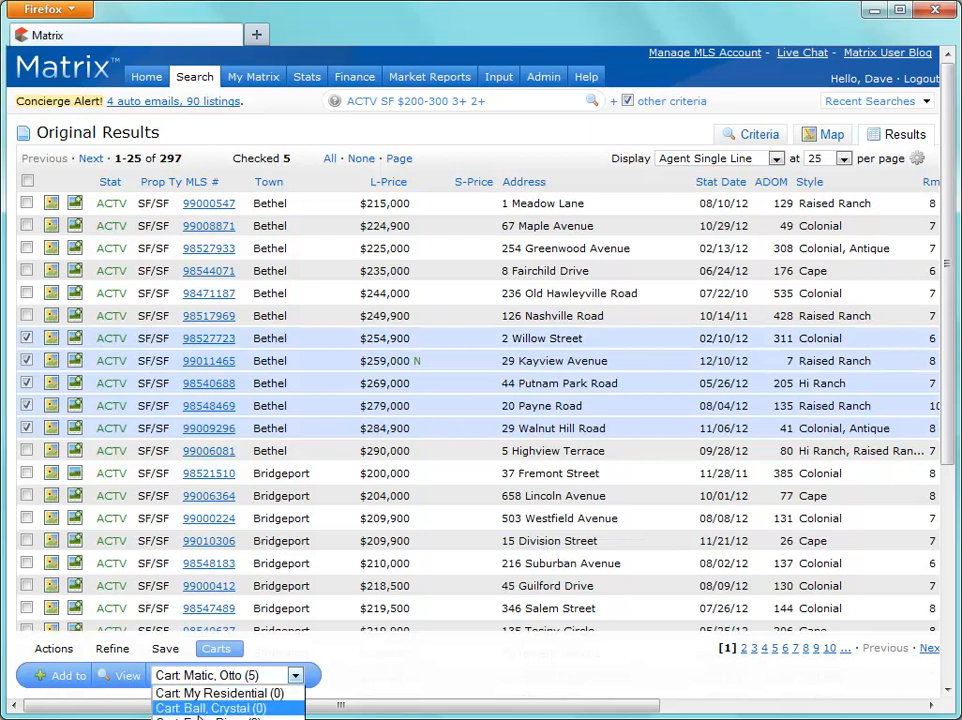
click(232, 716)
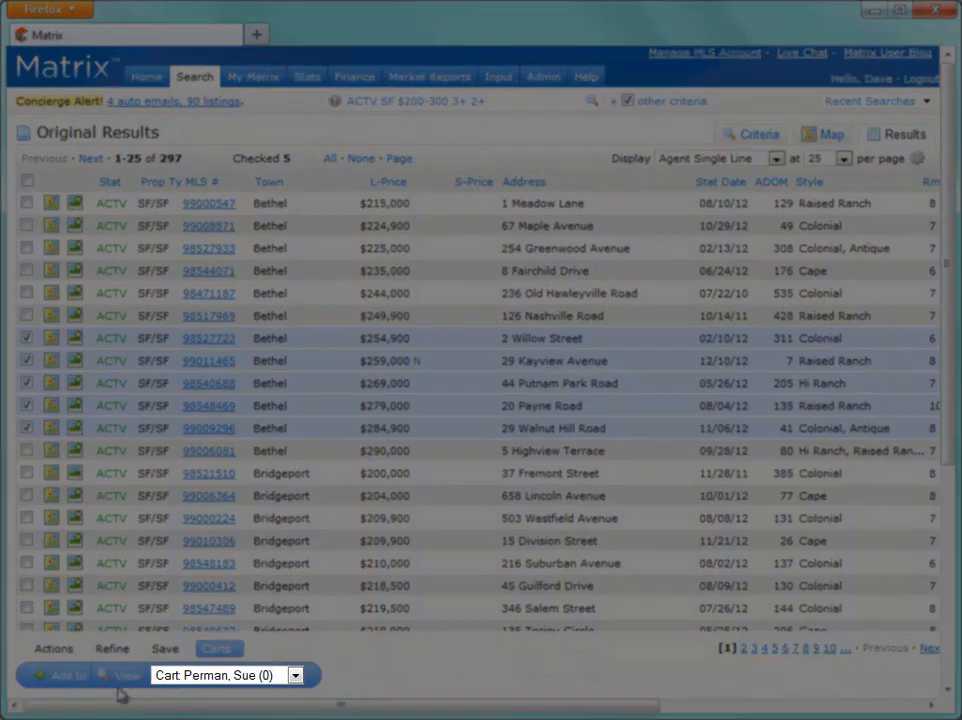
click(82, 682)
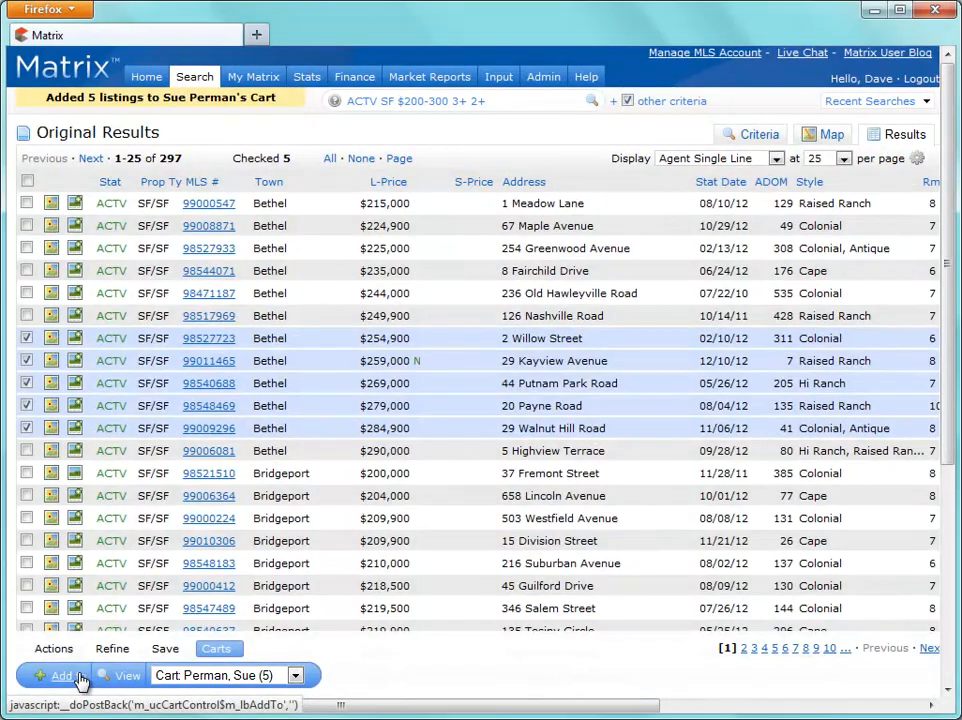
click(101, 676)
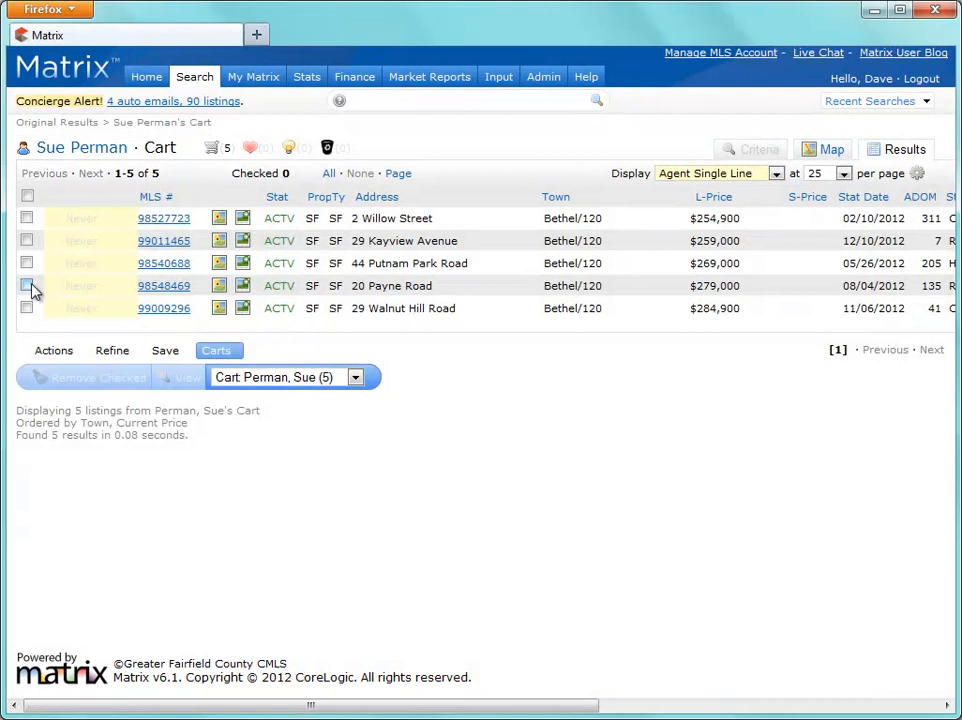
click(29, 286)
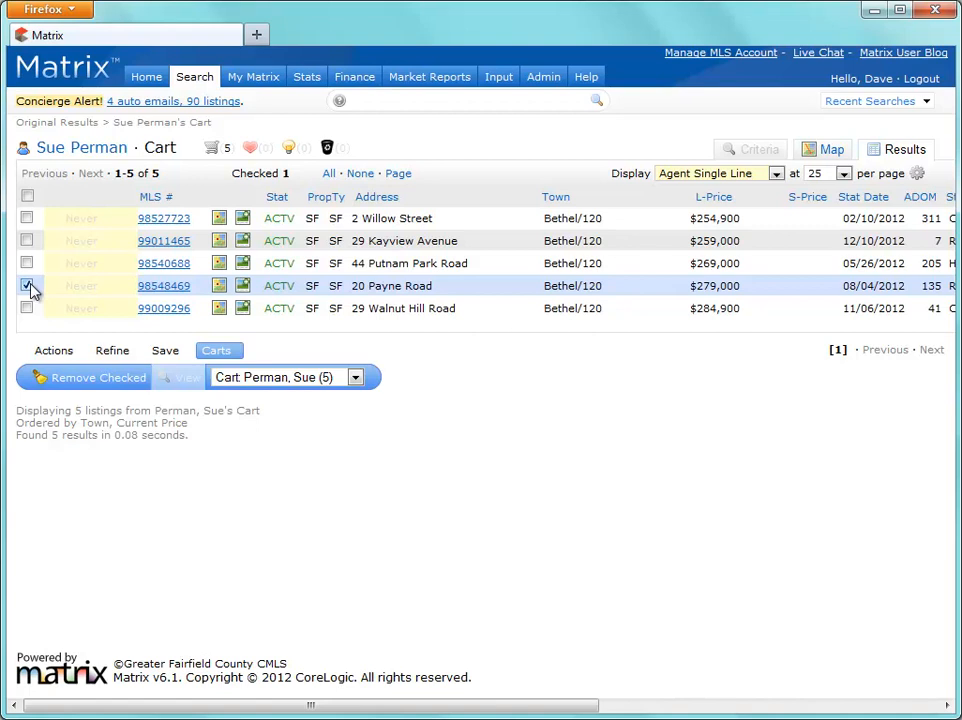
click(270, 381)
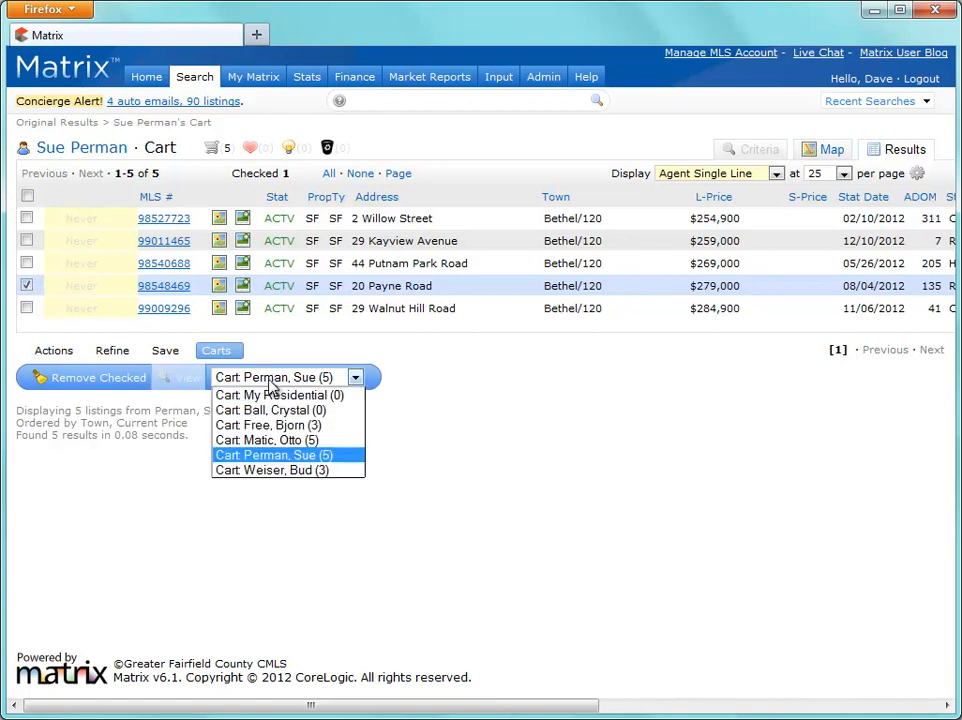
click(270, 440)
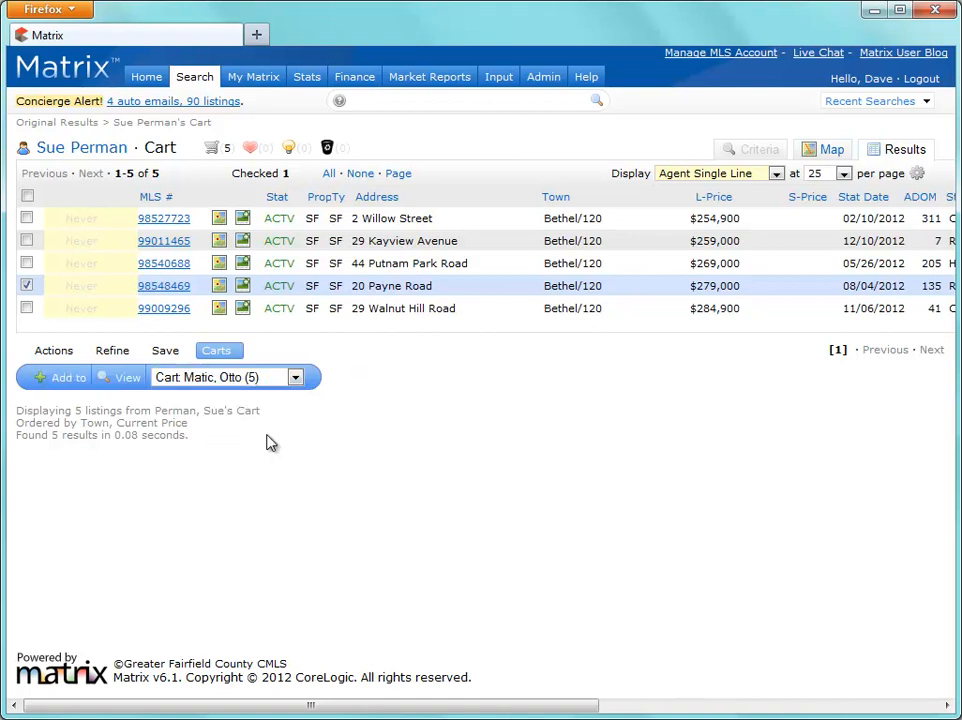
click(68, 387)
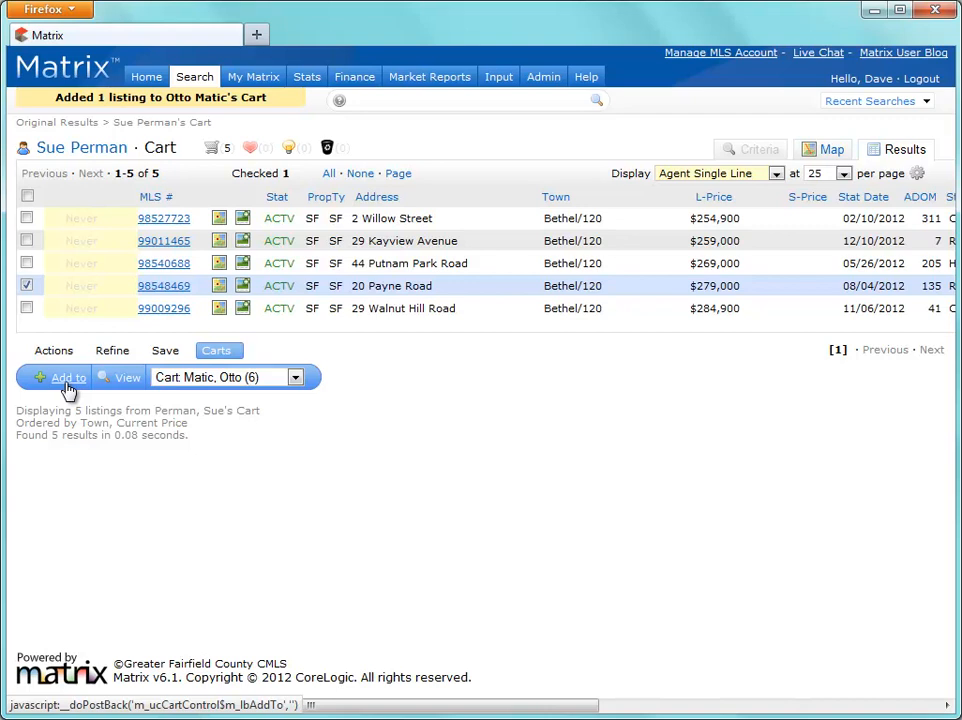
click(147, 78)
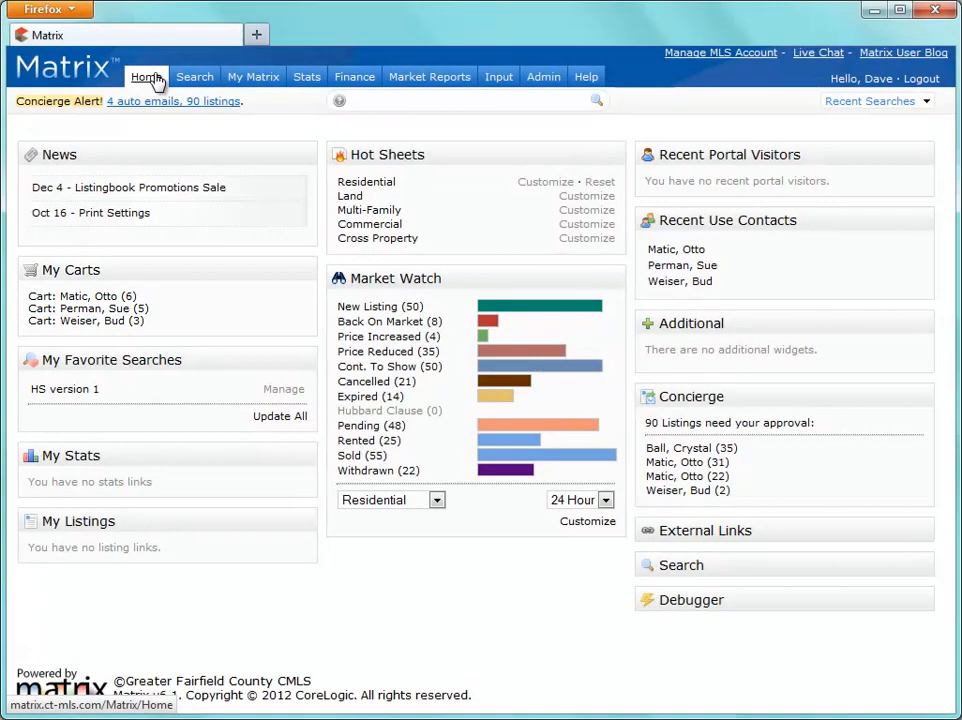
Open the third contact's 5-listing cart under My Carts, then the My Matrix Contacts list
click(146, 318)
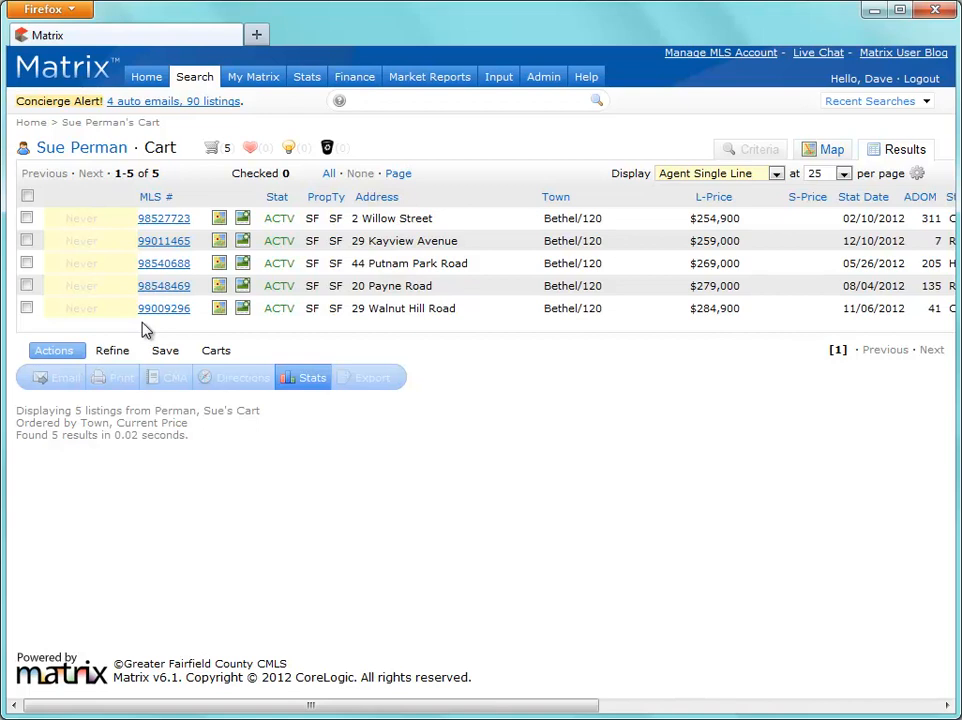
mouse_move(264, 86)
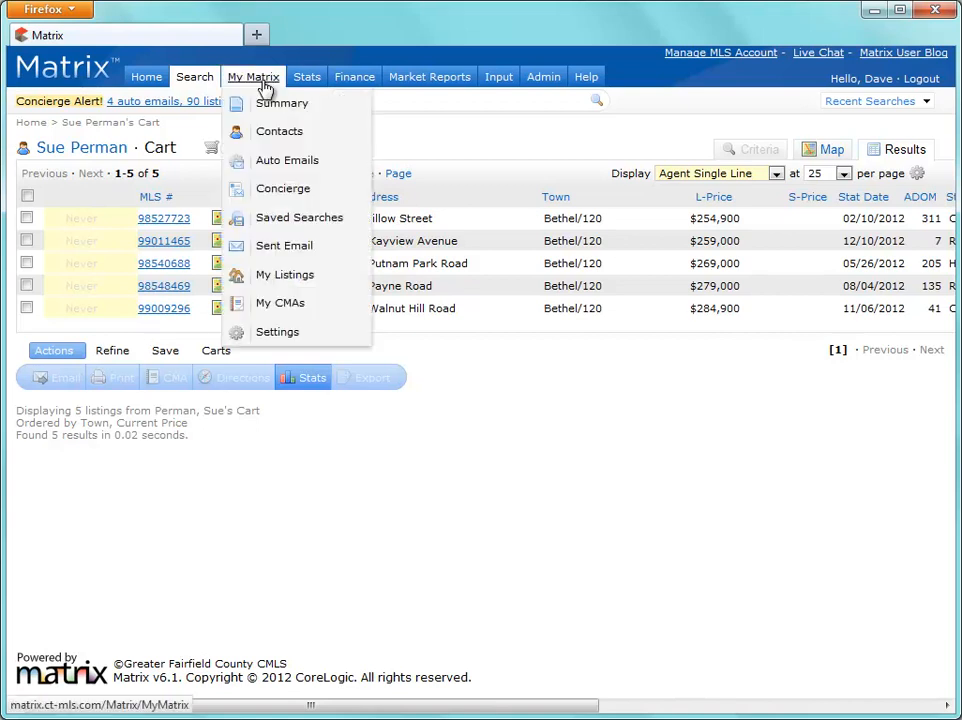
click(273, 134)
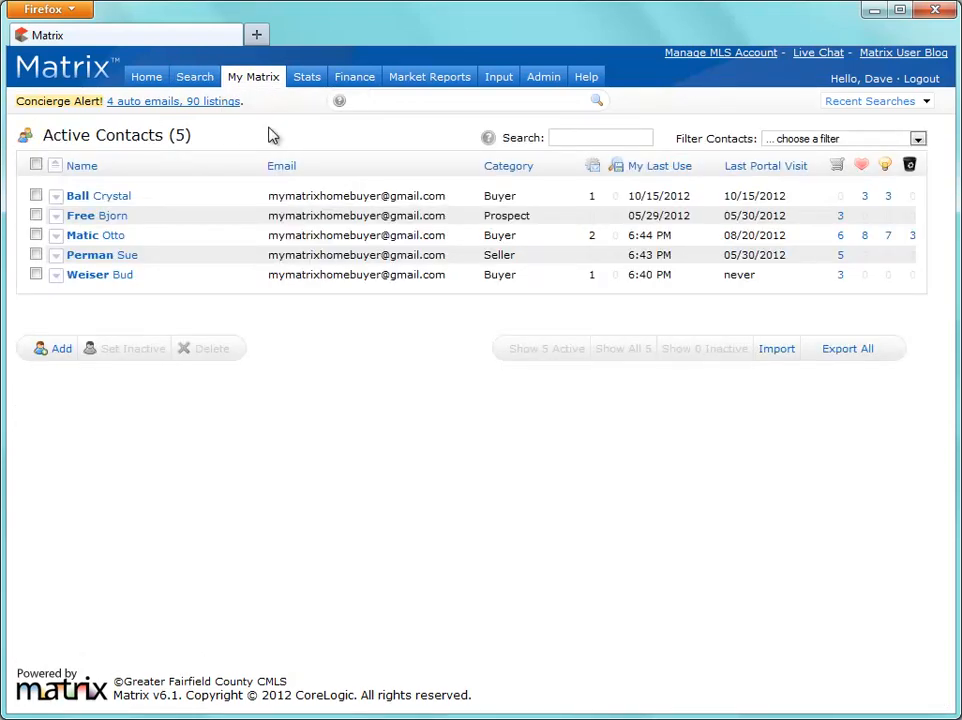